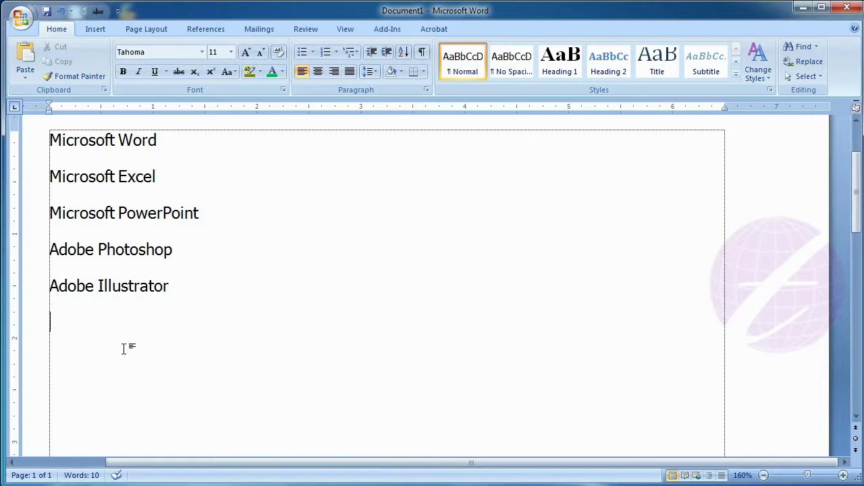
{"action": "key", "text": "ctrl+a"}
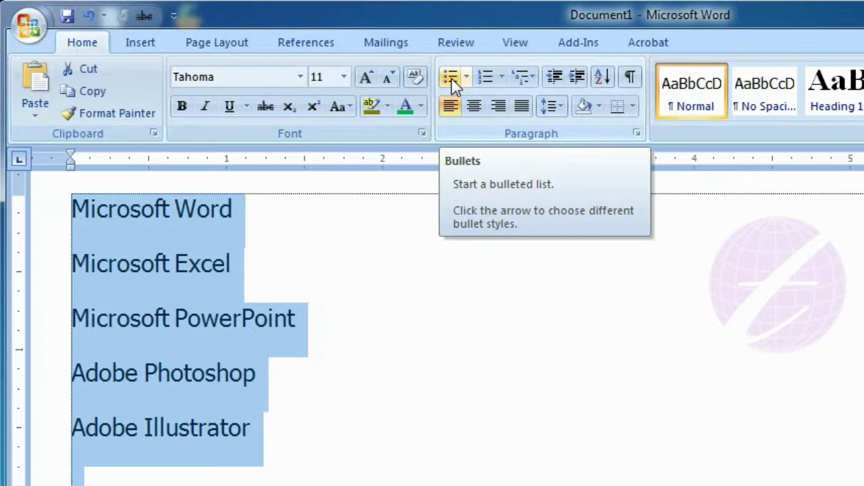
{"action": "left_click", "coordinate": [450, 78]}
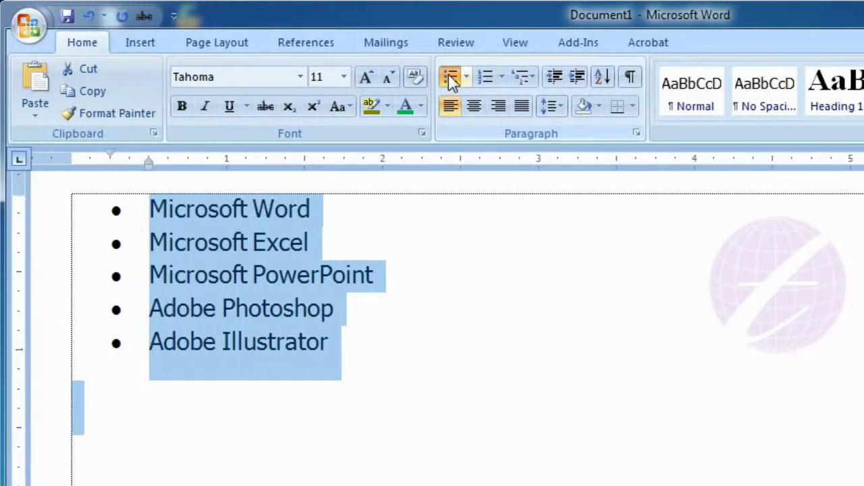
{"action": "left_click", "coordinate": [451, 80]}
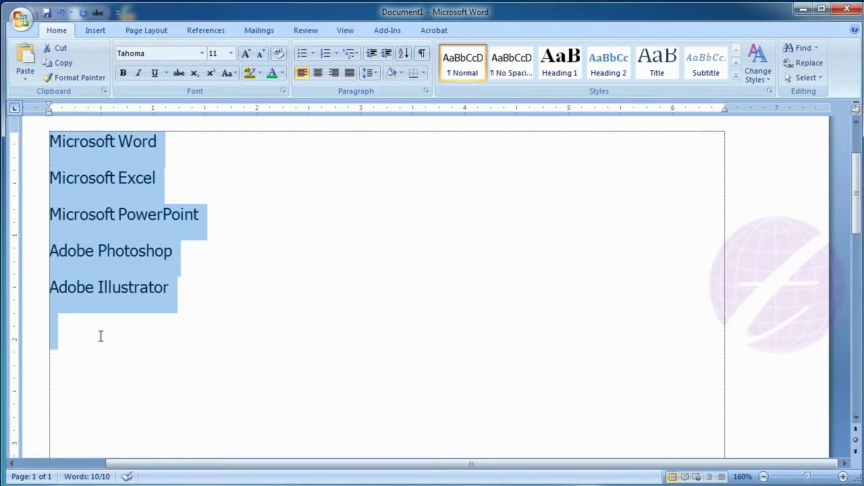
Select the five software names and apply round dot bullets.
{"action": "left_click", "coordinate": [79, 140]}
{"action": "left_click", "coordinate": [49, 139]}
{"action": "left_click_drag", "start_coordinate": [50, 140], "coordinate": [138, 295]}
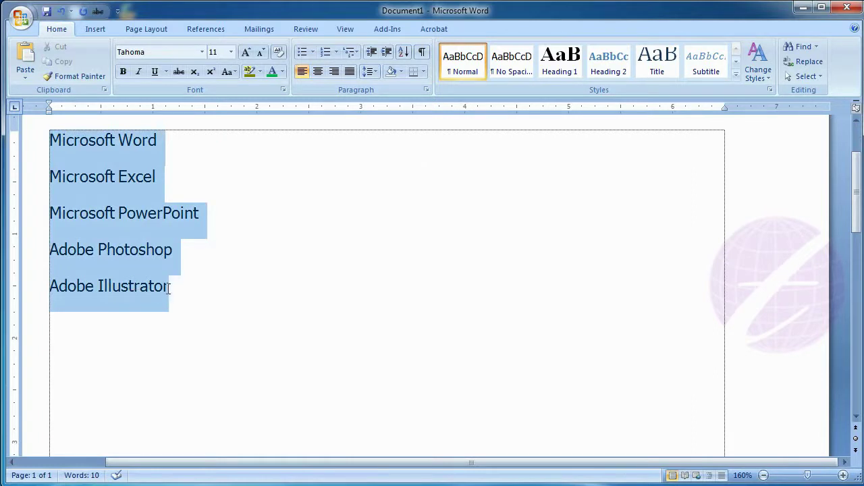
{"action": "left_click", "coordinate": [302, 52]}
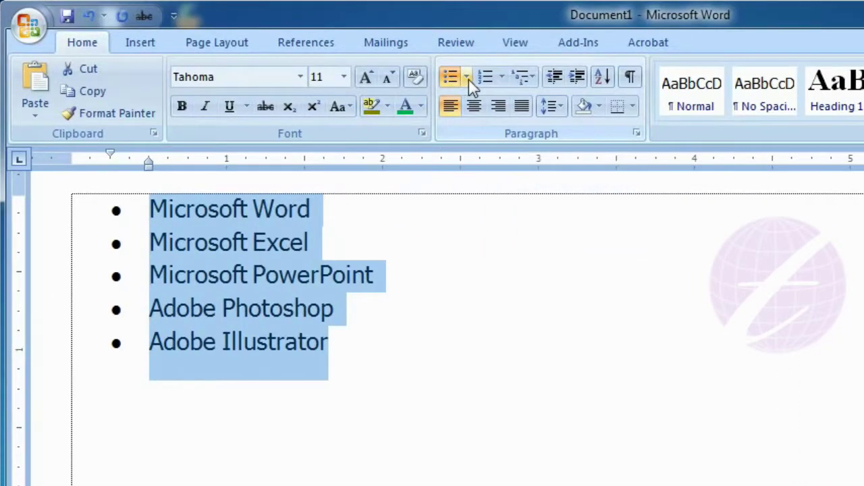
Change the five list bullets from round dots to arrowheads from the Bullet Library.
{"action": "left_click", "coordinate": [466, 77]}
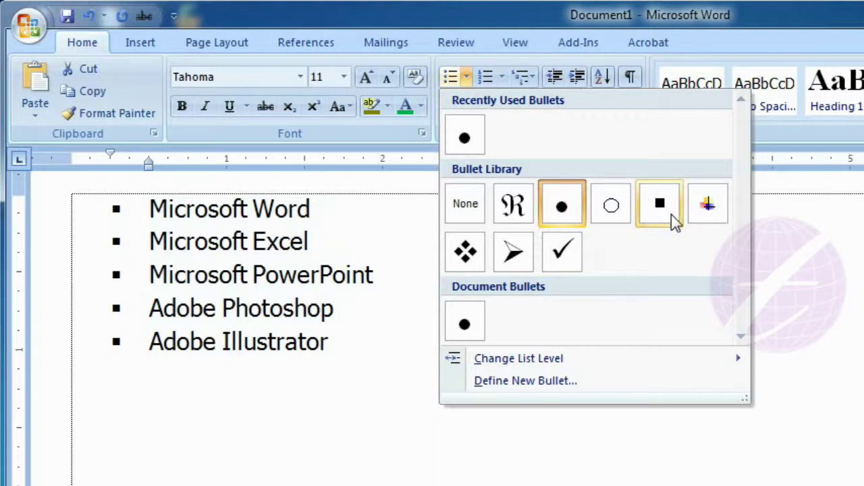
{"action": "left_click", "coordinate": [510, 260]}
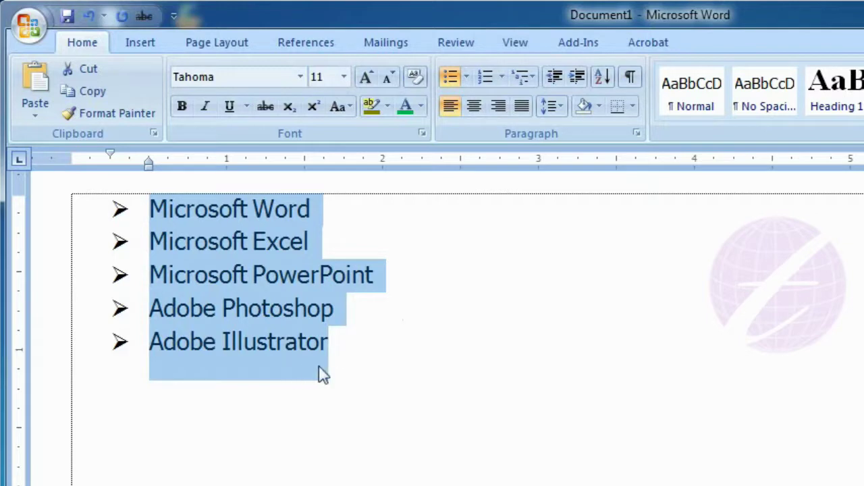
{"action": "left_click", "coordinate": [353, 343]}
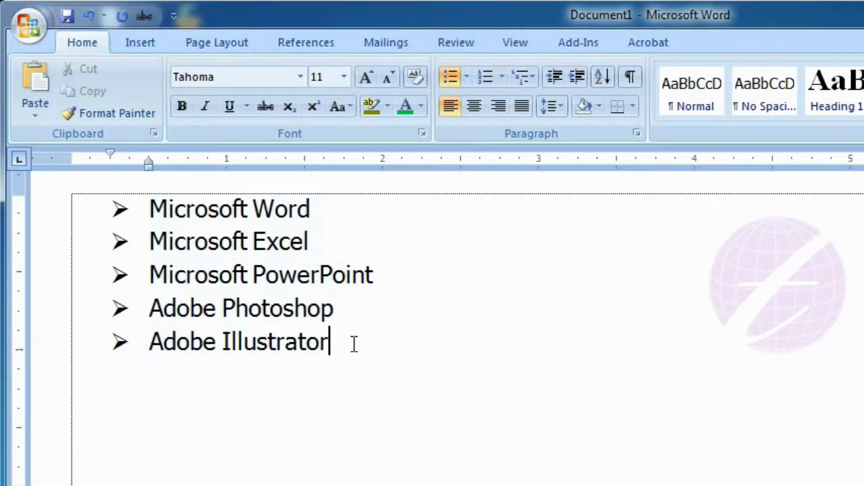
Add Quark Express as a sixth arrow-bulleted item after Adobe Illustrator, end the list, and select all six items.
{"action": "key", "text": "Return"}
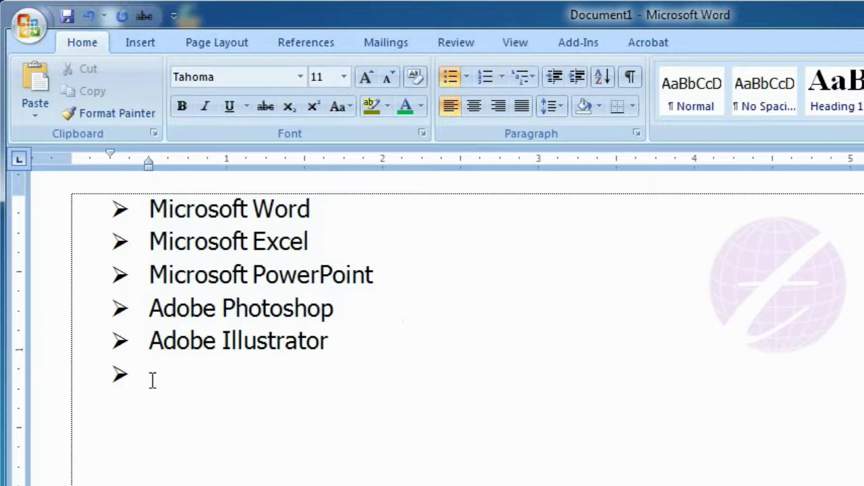
{"action": "type", "text": "Quark Express"}
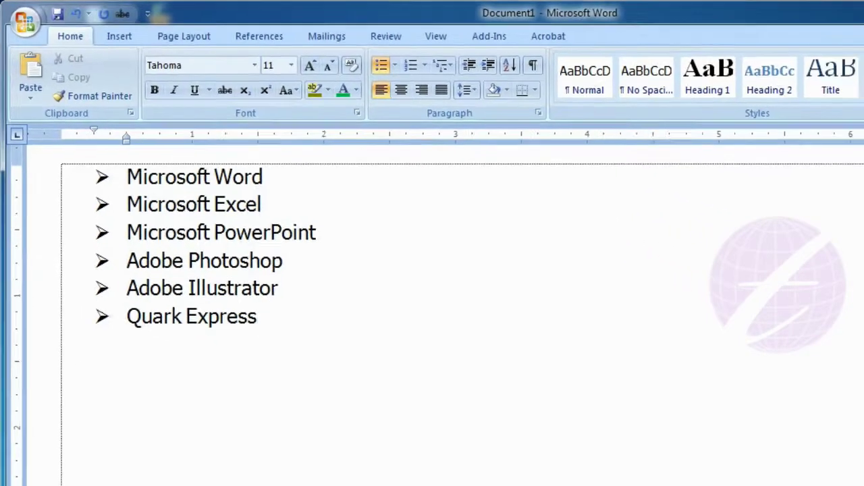
{"action": "key", "text": "Return"}
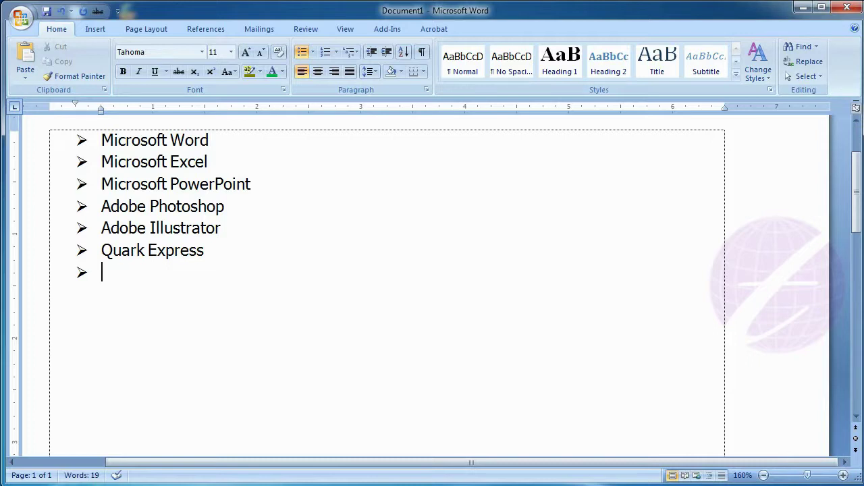
{"action": "key", "text": "Return"}
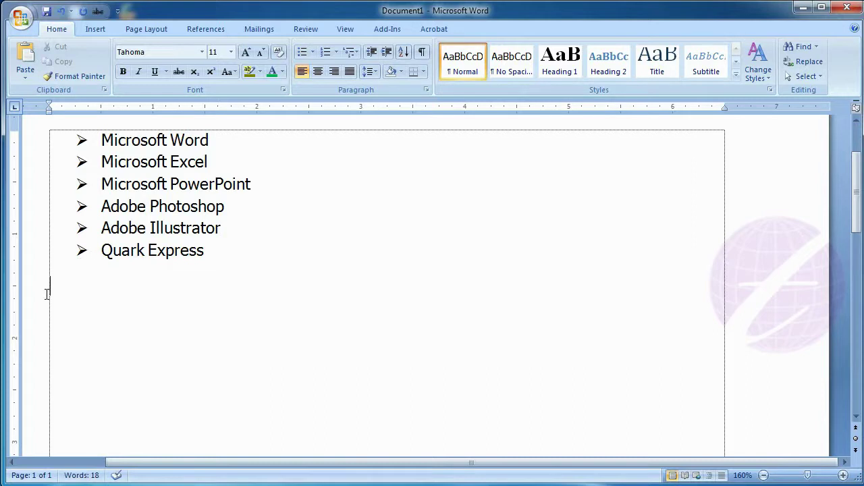
{"action": "type", "text": "Type"}
{"action": "key", "text": "BackSpace"}
{"action": "key", "text": "BackSpace"}
{"action": "key", "text": "BackSpace"}
{"action": "key", "text": "BackSpace"}
{"action": "key", "text": "BackSpace"}
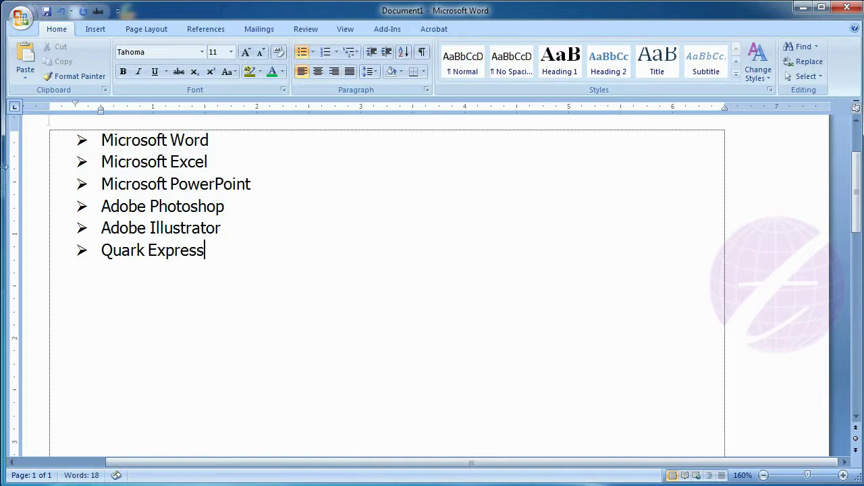
{"action": "left_click_drag", "start_coordinate": [102, 140], "coordinate": [202, 247]}
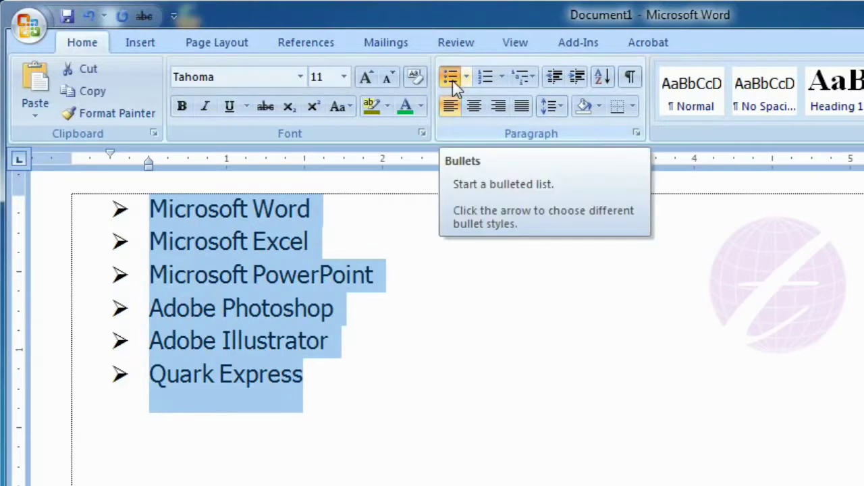
Remove the arrowhead bullets from the six selected software names.
{"action": "left_click", "coordinate": [451, 77]}
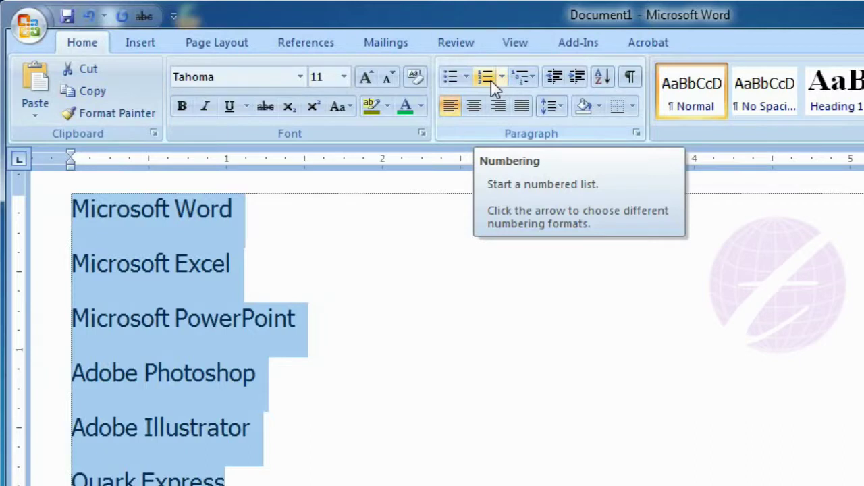
Number the six items 1 to 6, then add Paint as item 7 with no empty item 8.
{"action": "left_click", "coordinate": [490, 80]}
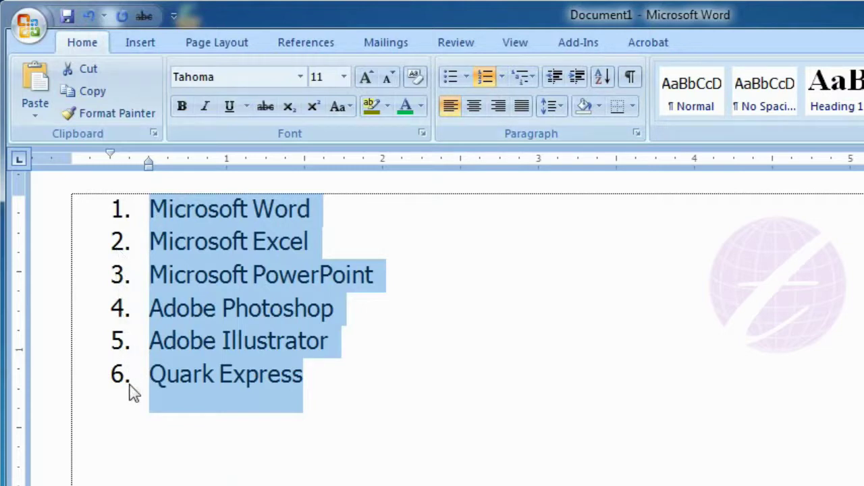
{"action": "left_click", "coordinate": [352, 376]}
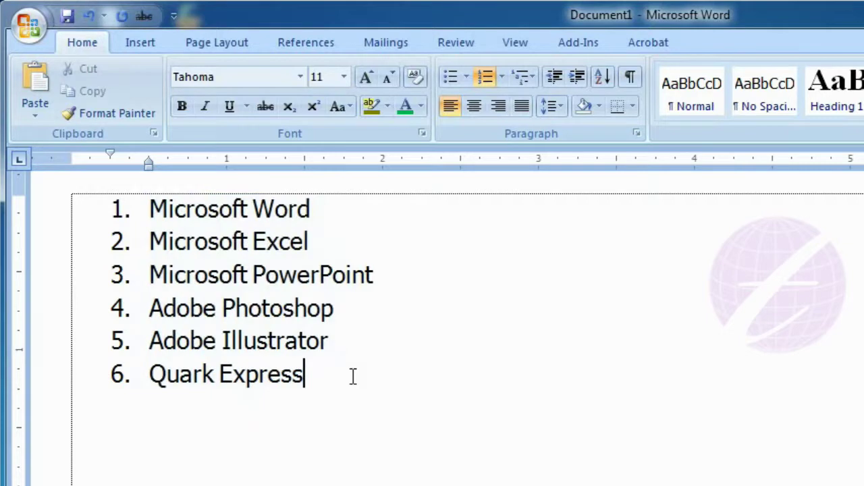
{"action": "key", "text": "Return"}
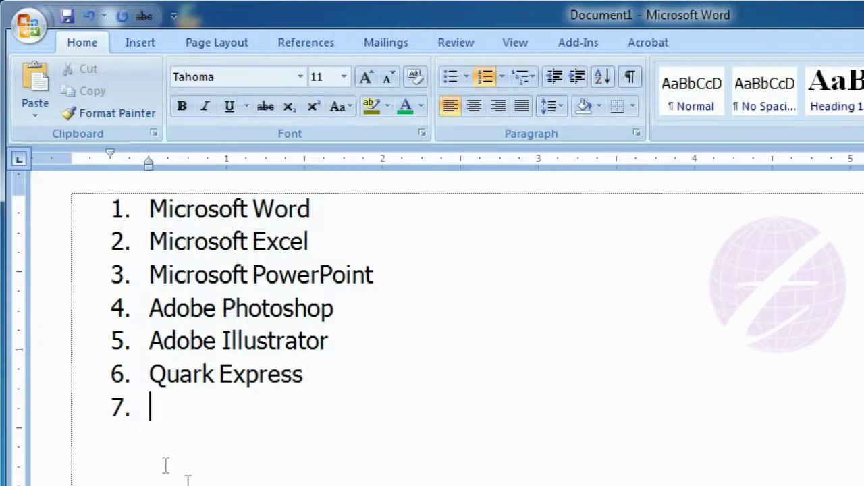
{"action": "type", "text": "Pa"}
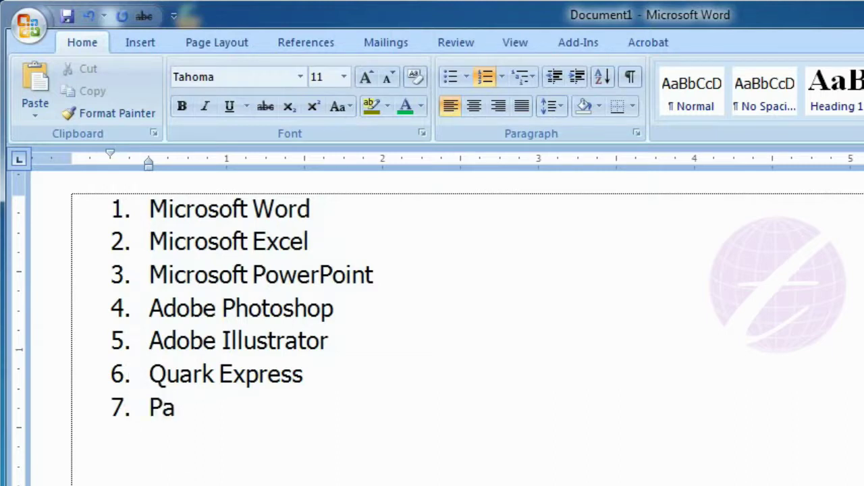
{"action": "type", "text": "int"}
{"action": "key", "text": "Return"}
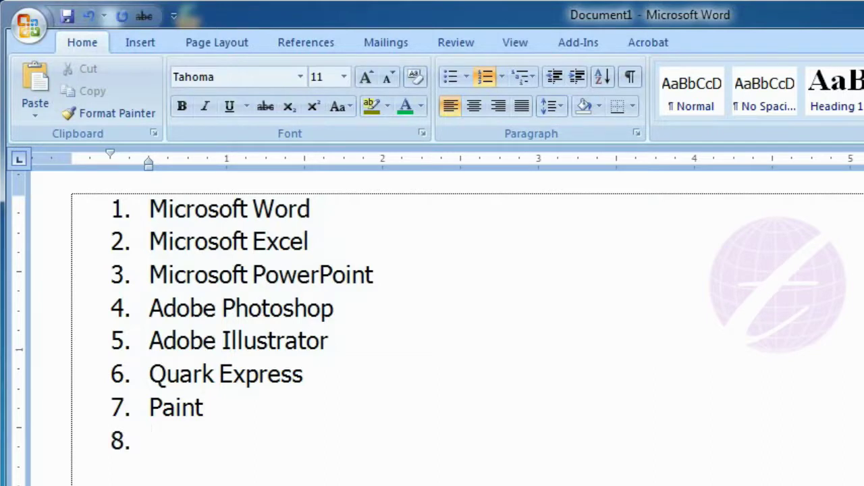
{"action": "key", "text": "BackSpace"}
{"action": "key", "text": "BackSpace"}
{"action": "key", "text": "ctrl+a"}
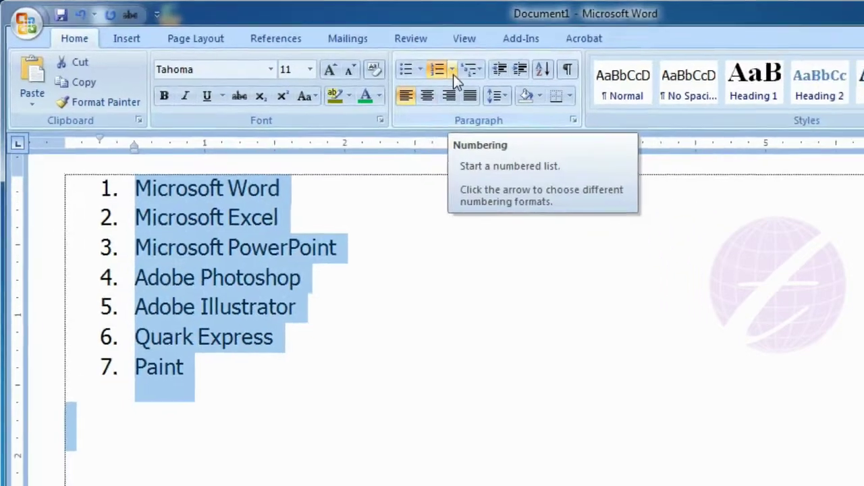
{"action": "left_click", "coordinate": [503, 81]}
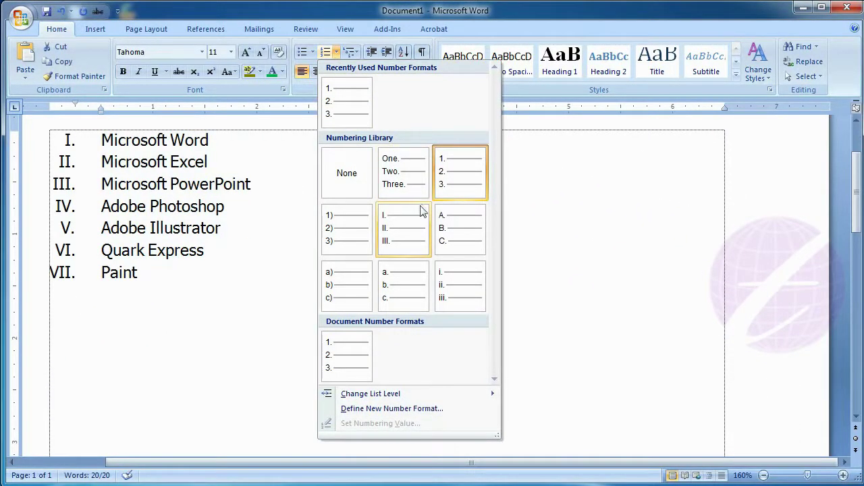
{"action": "left_click", "coordinate": [342, 283]}
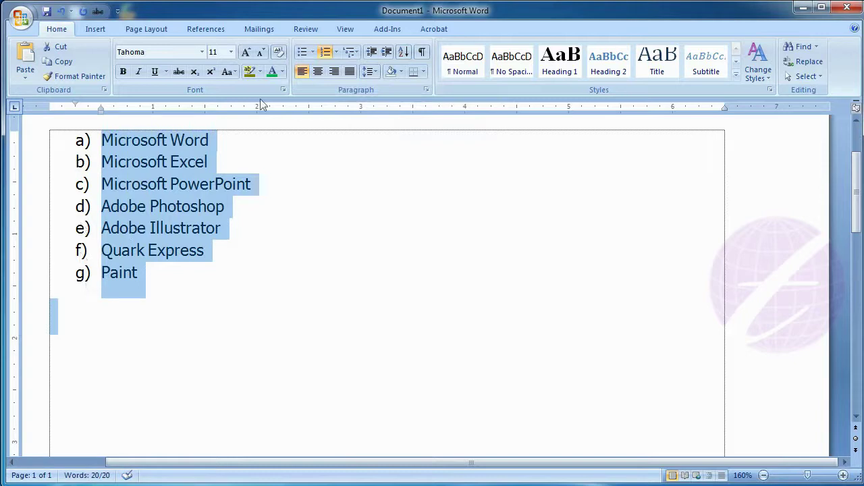
{"action": "left_click", "coordinate": [337, 54]}
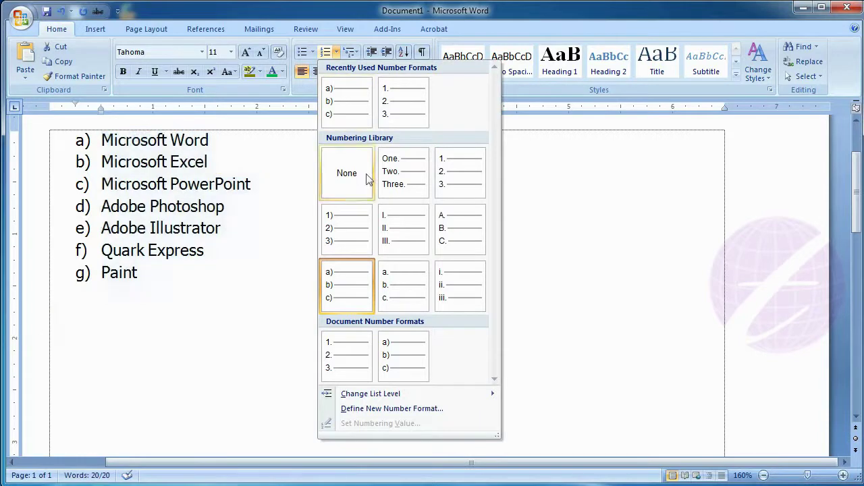
{"action": "left_click", "coordinate": [464, 230]}
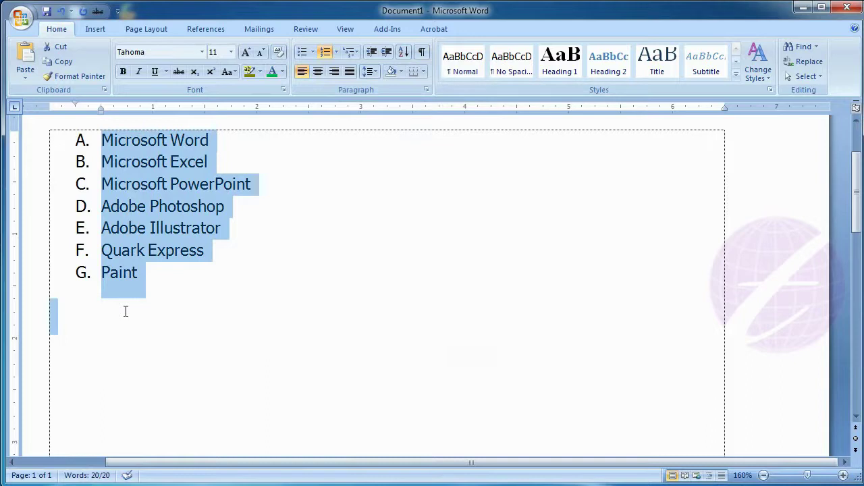
{"action": "left_click", "coordinate": [336, 52]}
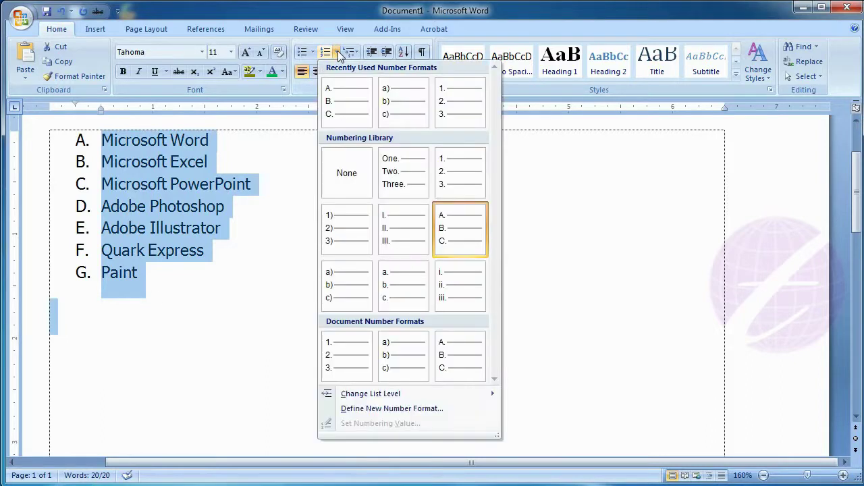
{"action": "left_click", "coordinate": [456, 114]}
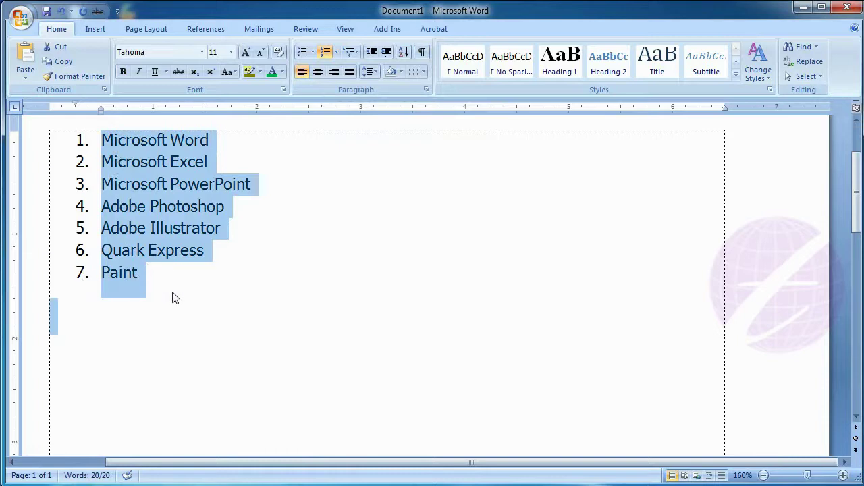
Leave the list after Paint and type Bangladesh, India, Pakistan and Japan on separate plain lines.
{"action": "left_click", "coordinate": [158, 316]}
{"action": "key", "text": "BackSpace"}
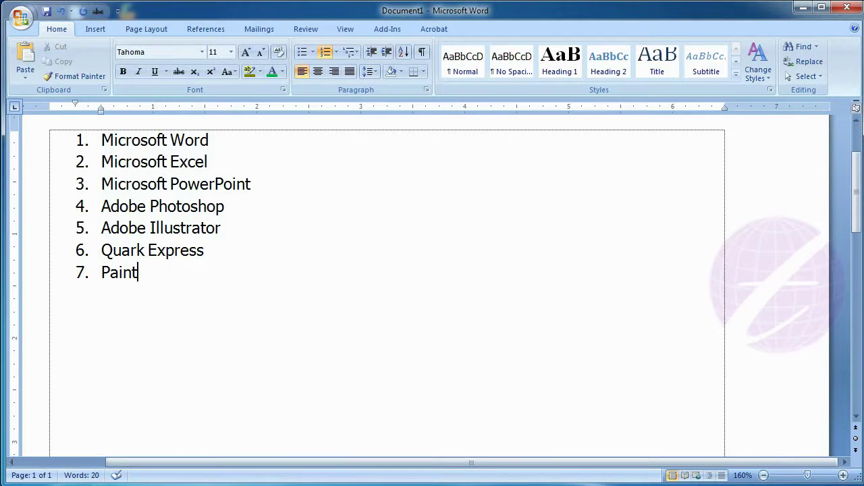
{"action": "key", "text": "Return"}
{"action": "key", "text": "Return"}
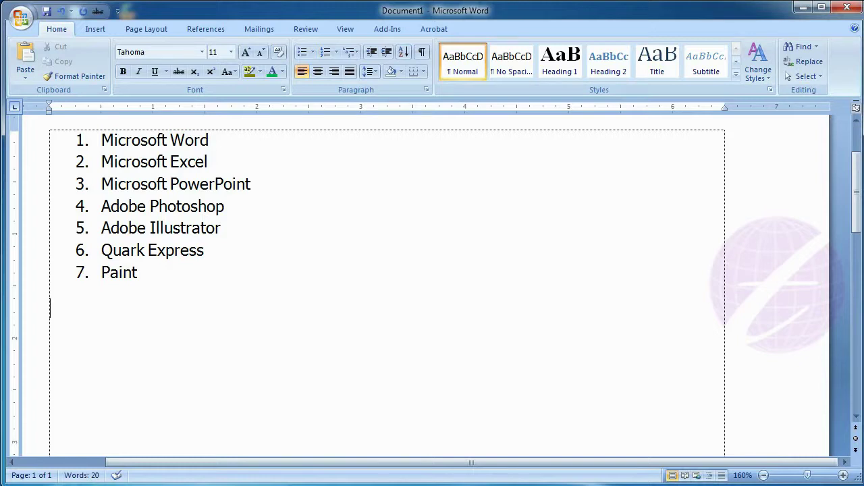
{"action": "key", "text": "Return"}
{"action": "type", "text": "B"}
{"action": "type", "text": "angladesh"}
{"action": "key", "text": "Return"}
{"action": "type", "text": "India"}
{"action": "key", "text": "Return"}
{"action": "type", "text": "Pakist"}
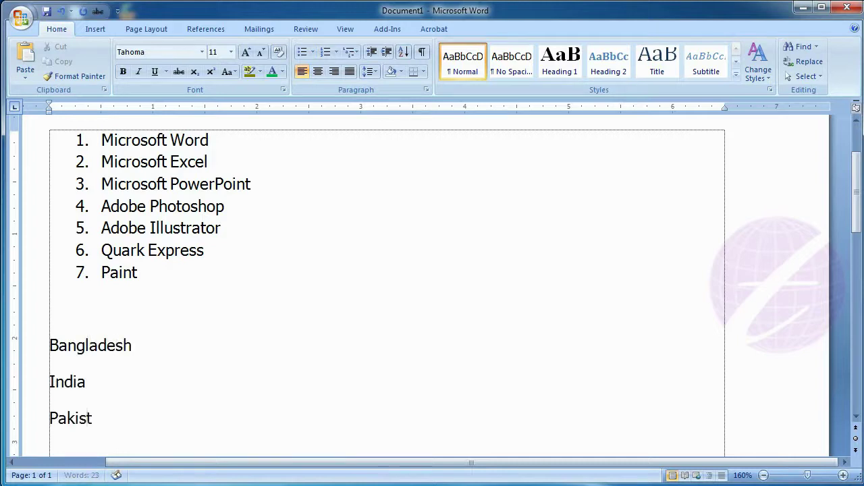
{"action": "type", "text": "an"}
{"action": "key", "text": "Return"}
{"action": "type", "text": "Japan"}
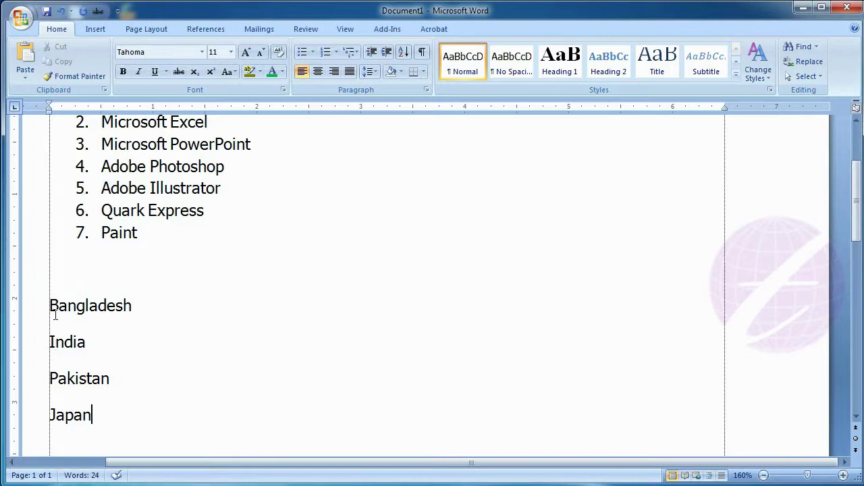
Number the four country lines, continuing the software list as items 8 to 11.
{"action": "left_click_drag", "start_coordinate": [49, 307], "coordinate": [88, 415]}
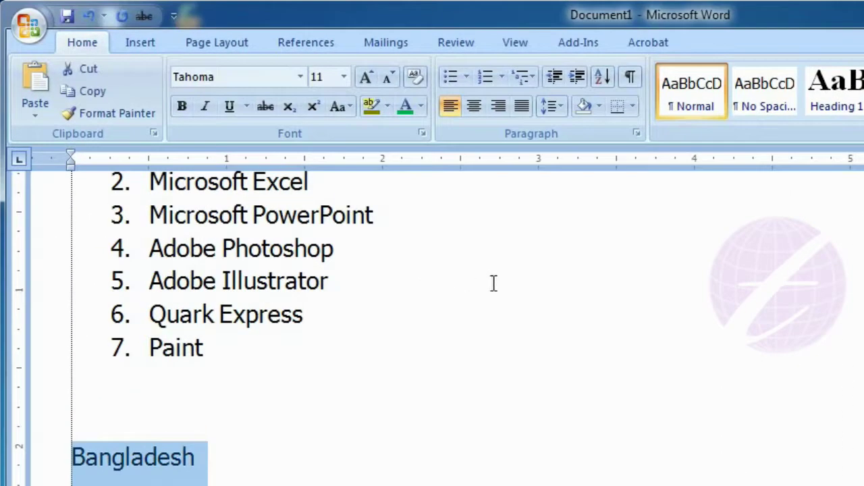
{"action": "left_click", "coordinate": [486, 79]}
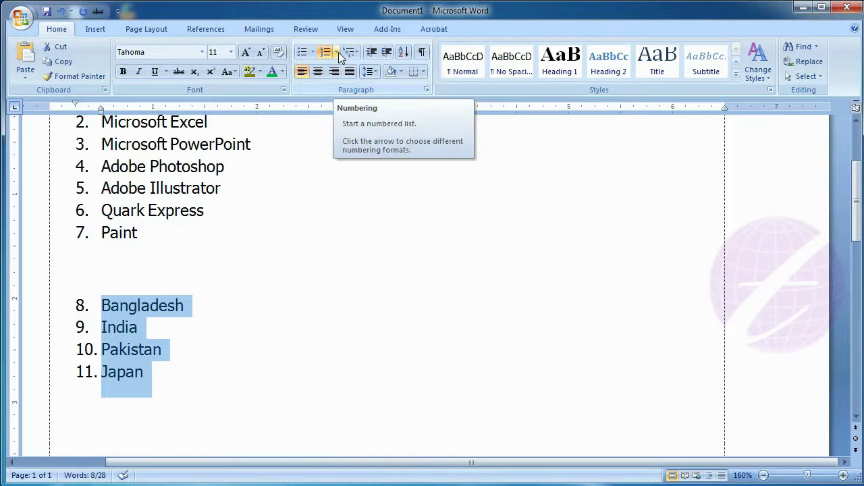
{"action": "left_click", "coordinate": [336, 53]}
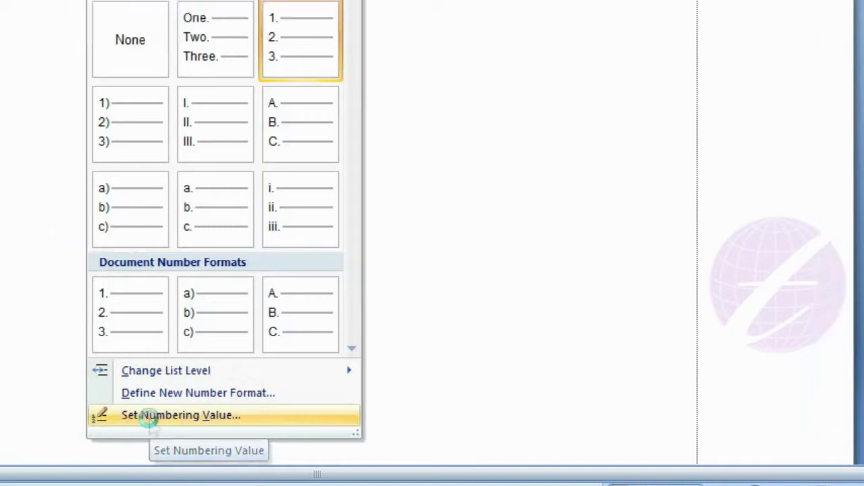
Restart the country list at 1 using Set Numbering Value with a new list.
{"action": "left_click", "coordinate": [108, 393]}
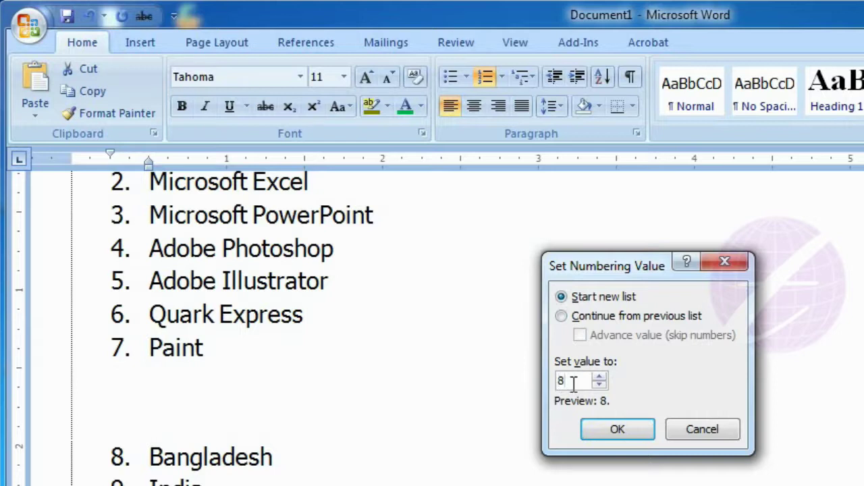
{"action": "key", "text": "BackSpace"}
{"action": "left_click", "coordinate": [594, 432]}
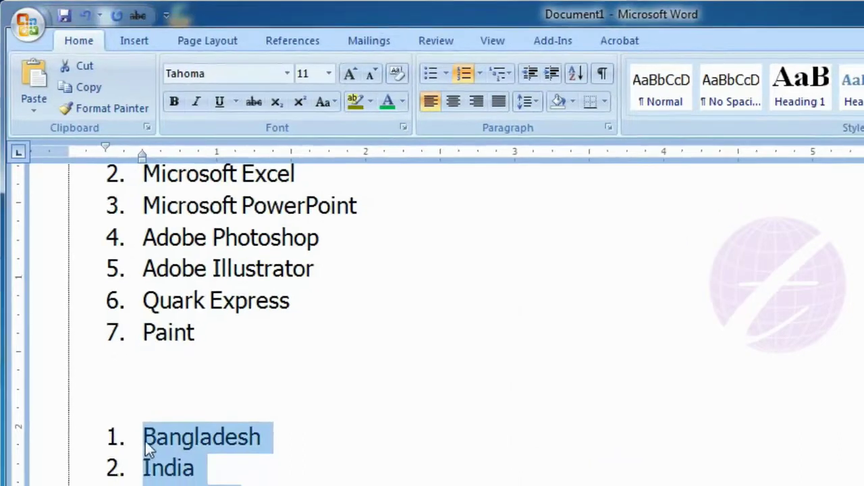